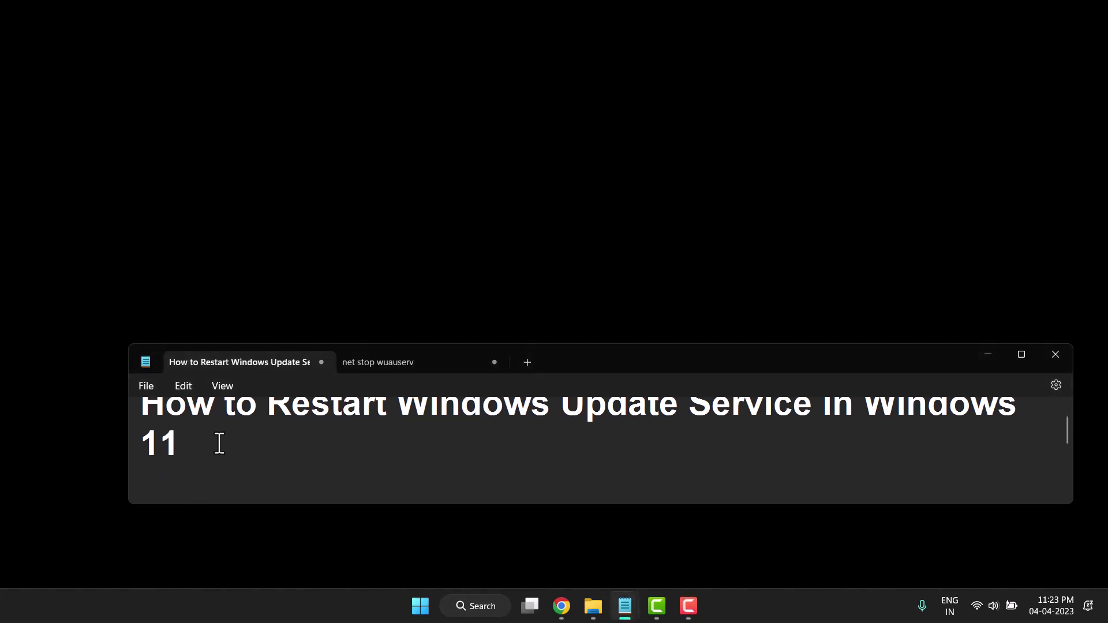
scroll(225, 461, up, 1)
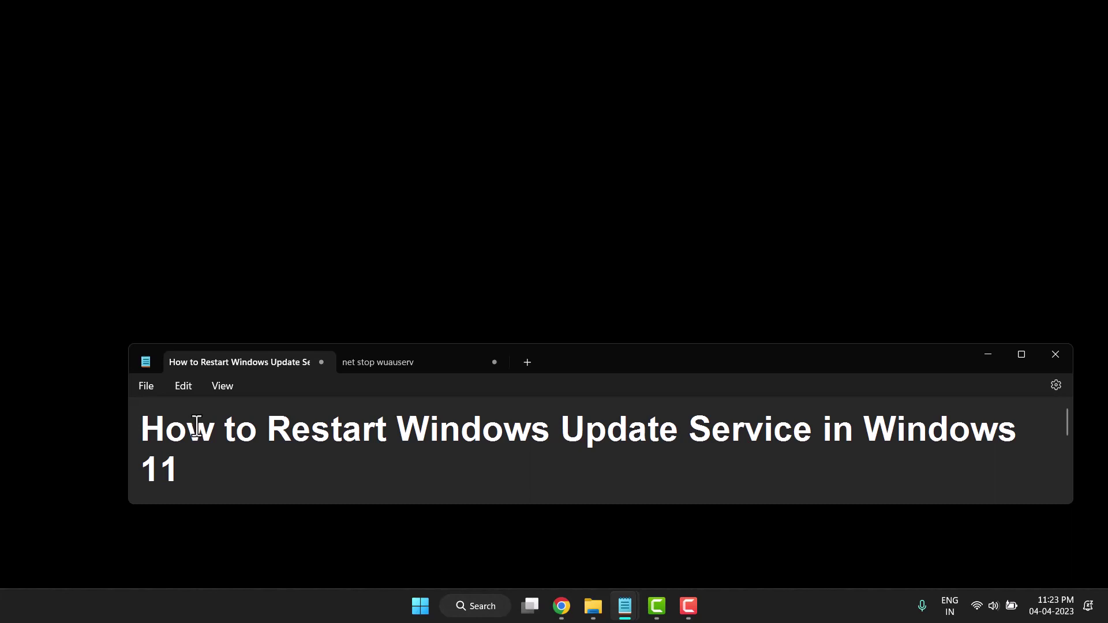
Launch the Services console from the Recent list in Windows Search
click(988, 355)
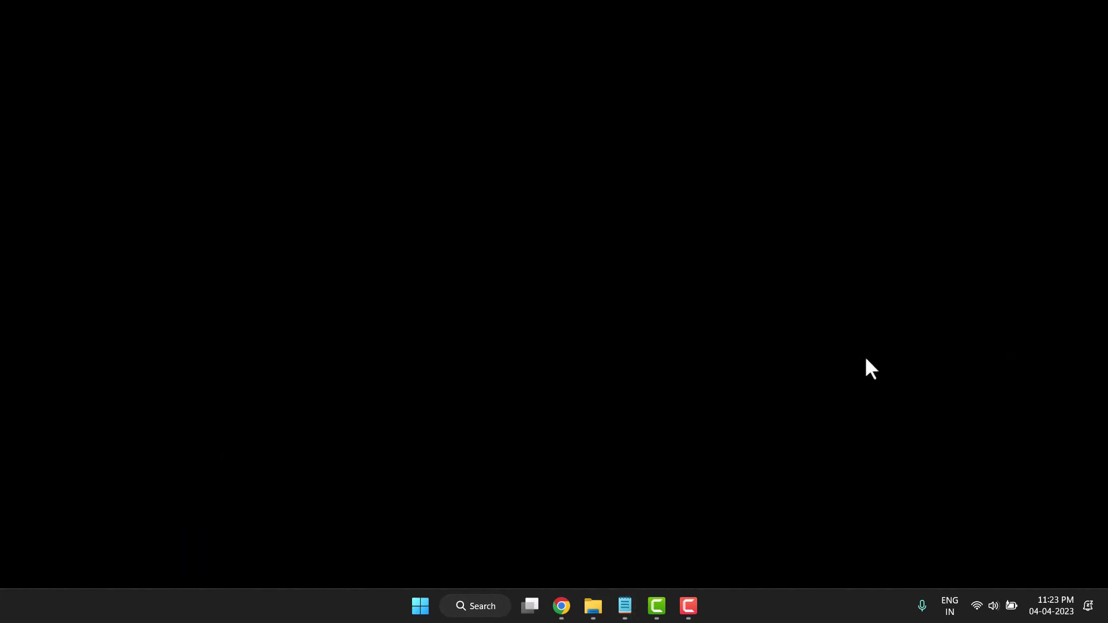
click(484, 610)
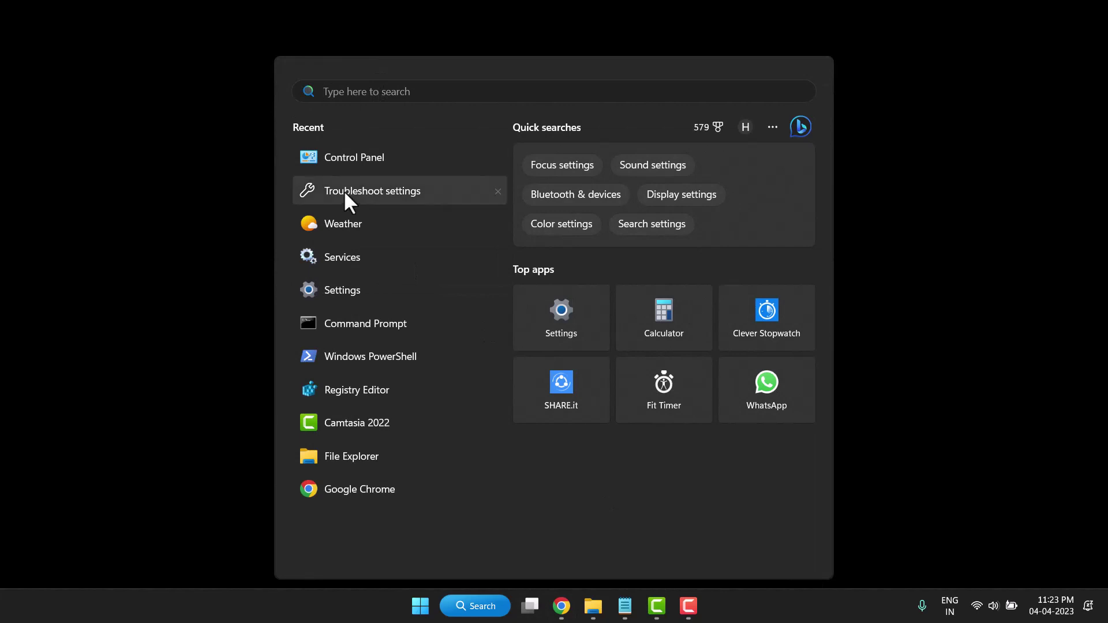
click(419, 248)
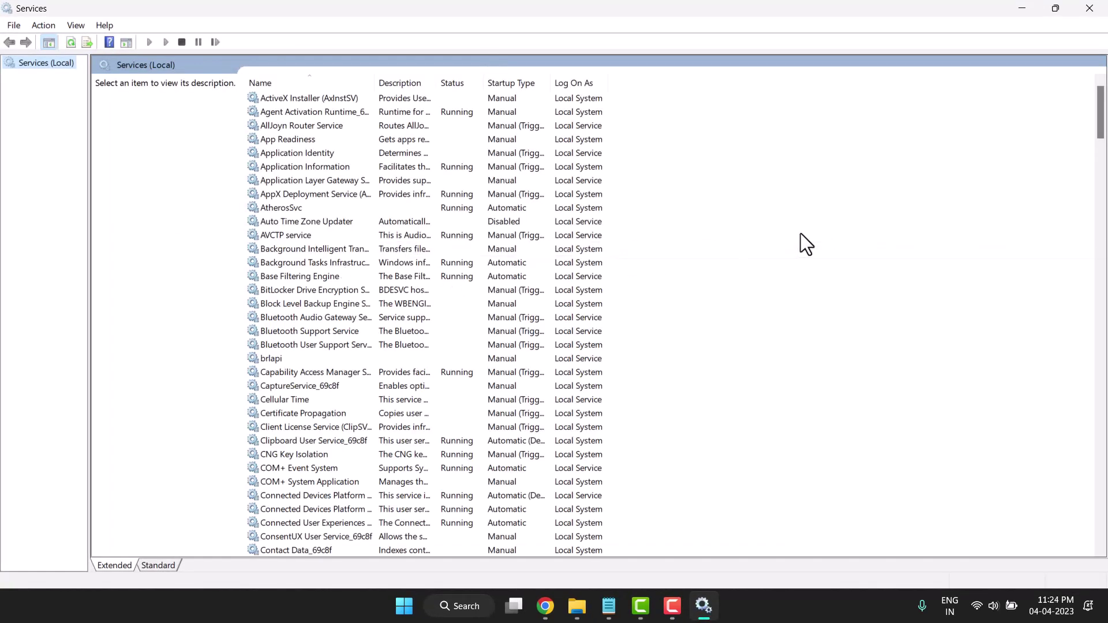
scroll(801, 232, down, 8)
scroll(801, 232, down, 9)
scroll(800, 233, down, 7)
scroll(799, 233, down, 5)
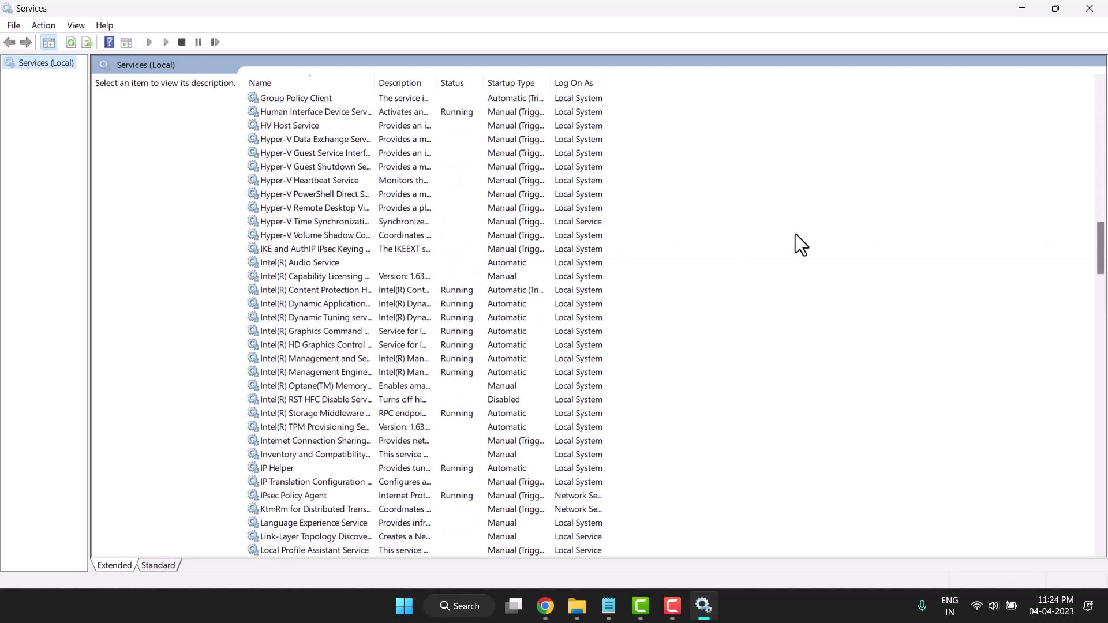
scroll(794, 234, down, 7)
scroll(766, 215, down, 4)
scroll(765, 215, down, 7)
scroll(765, 215, down, 4)
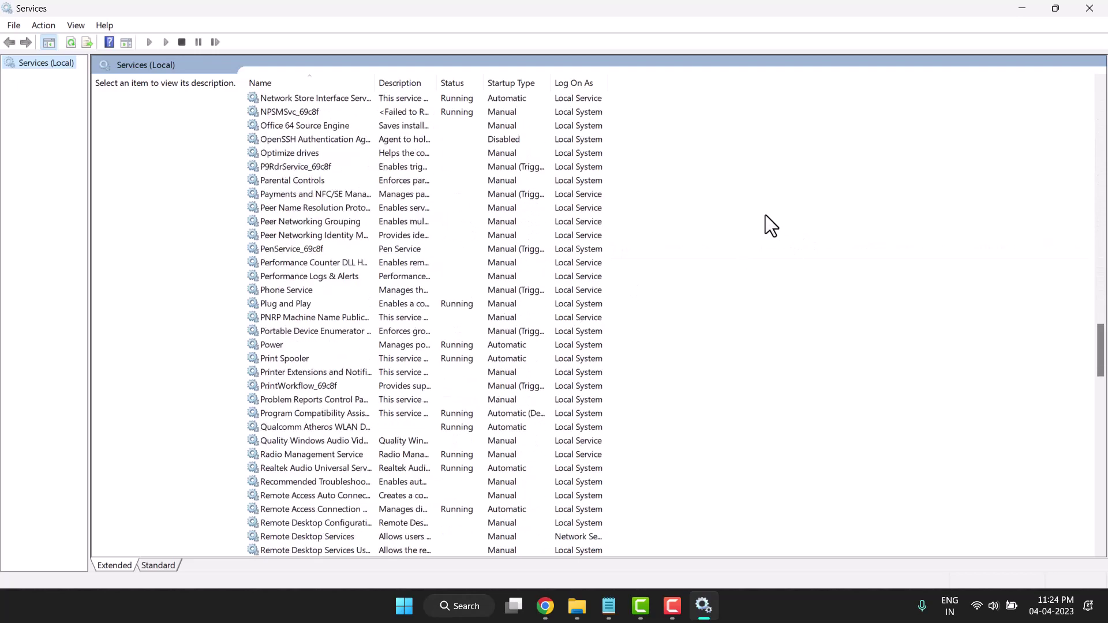
scroll(766, 214, down, 8)
scroll(765, 214, down, 5)
scroll(761, 215, down, 8)
scroll(761, 216, down, 8)
scroll(761, 216, down, 2)
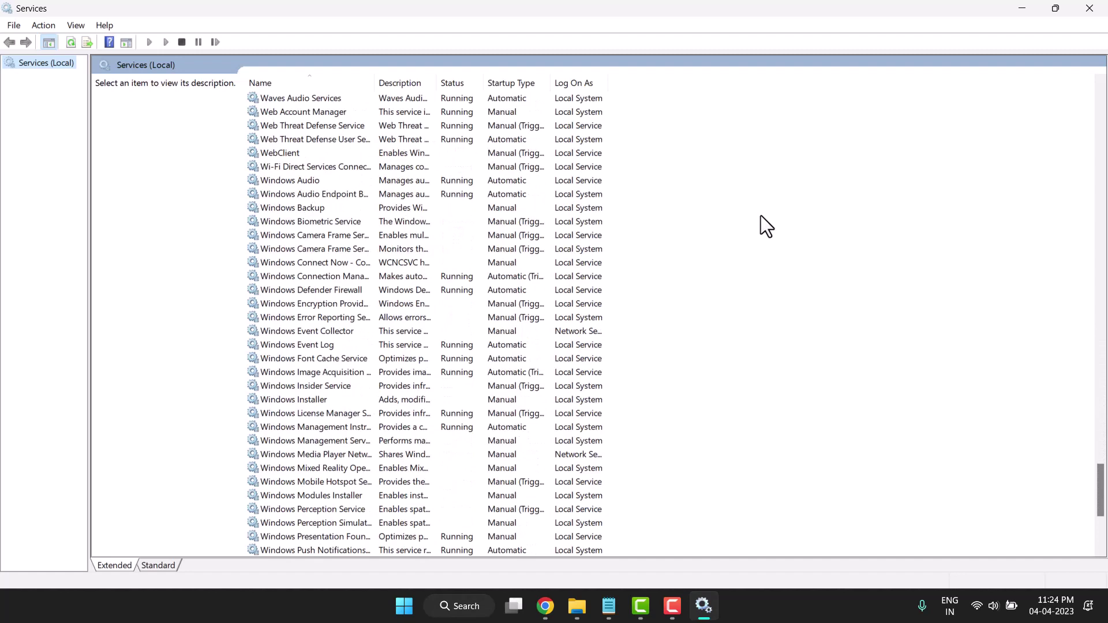
scroll(526, 258, up, 2)
scroll(412, 189, up, 1)
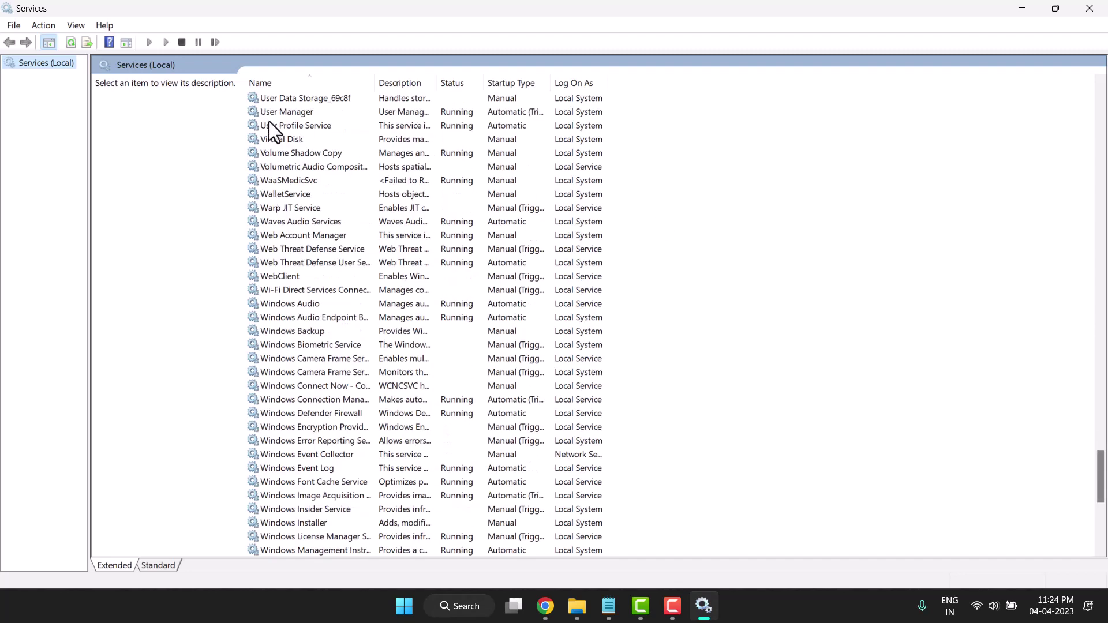
scroll(283, 238, up, 1)
scroll(288, 285, down, 2)
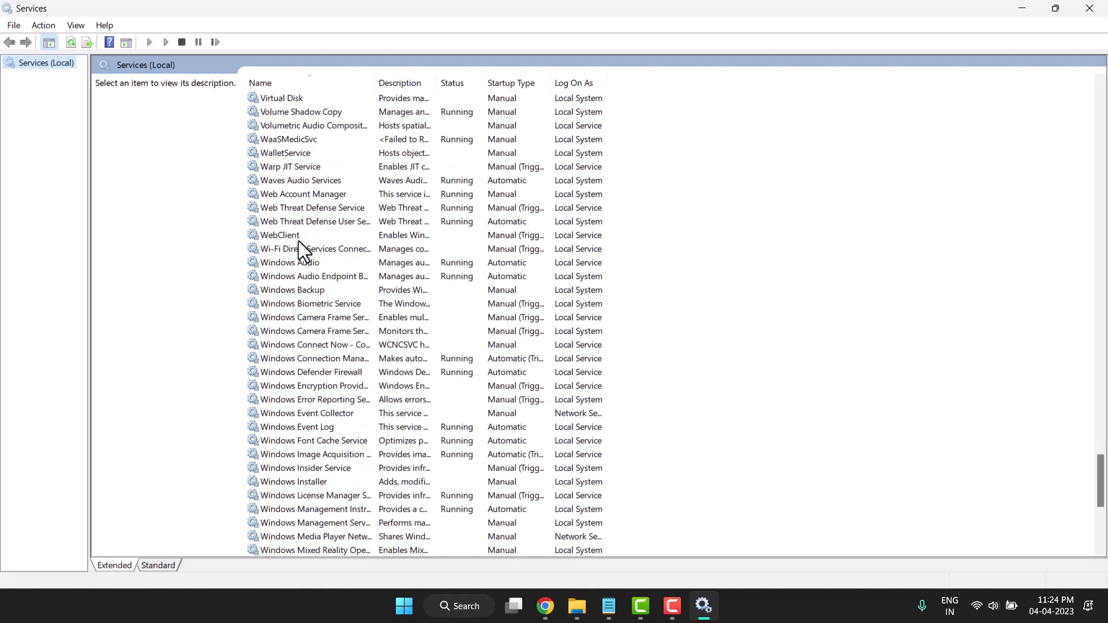
scroll(316, 341, down, 2)
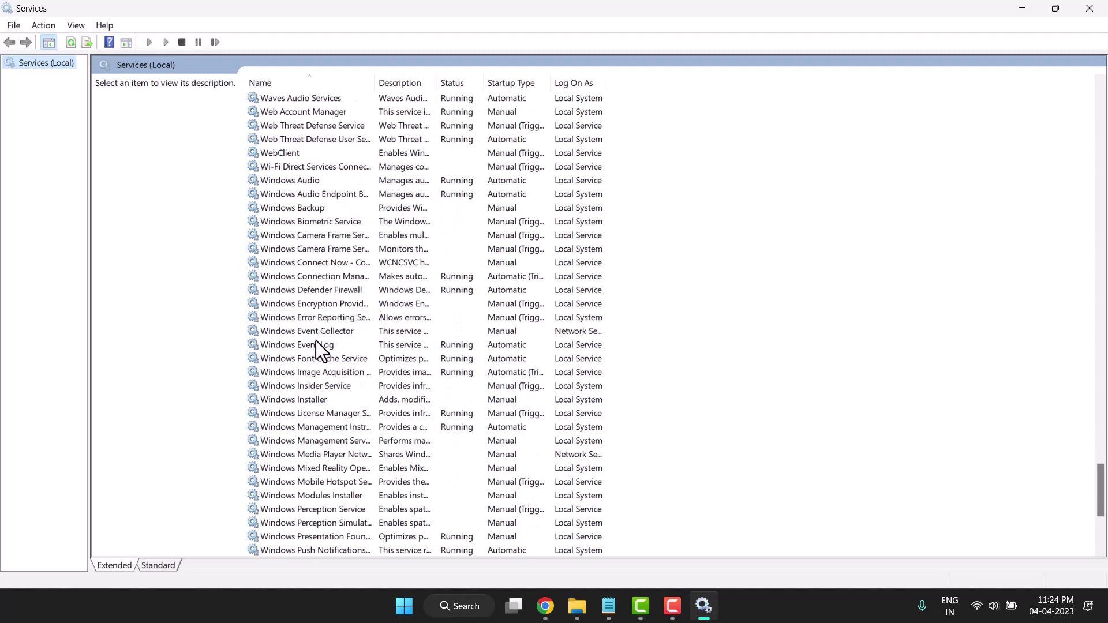
scroll(321, 355, down, 3)
scroll(328, 383, down, 3)
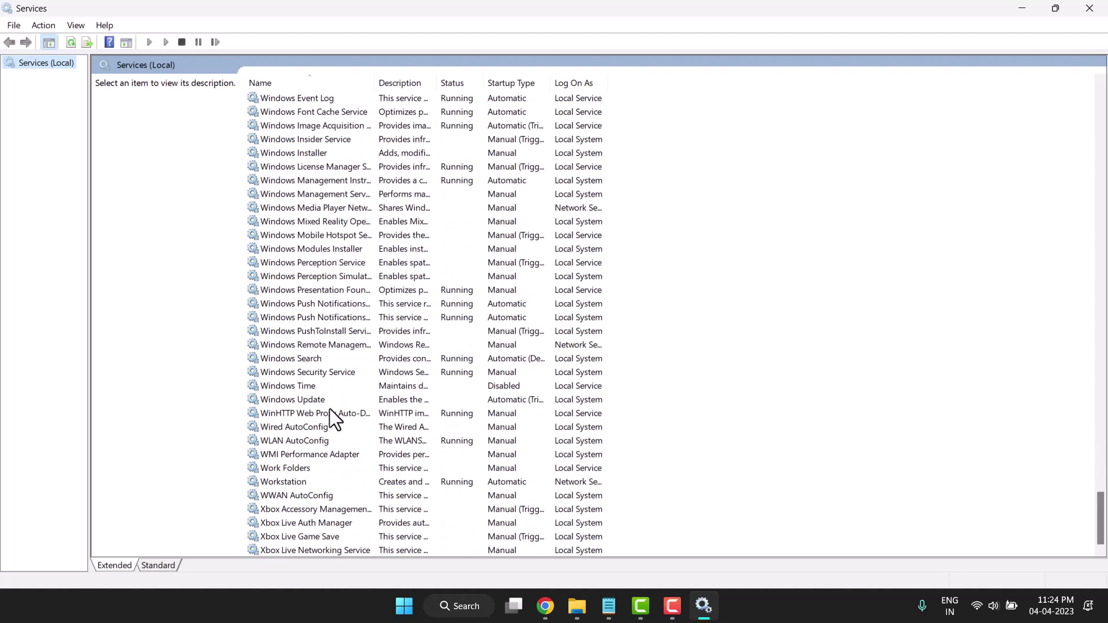
Start the Windows Update service from its context menu
click(313, 402)
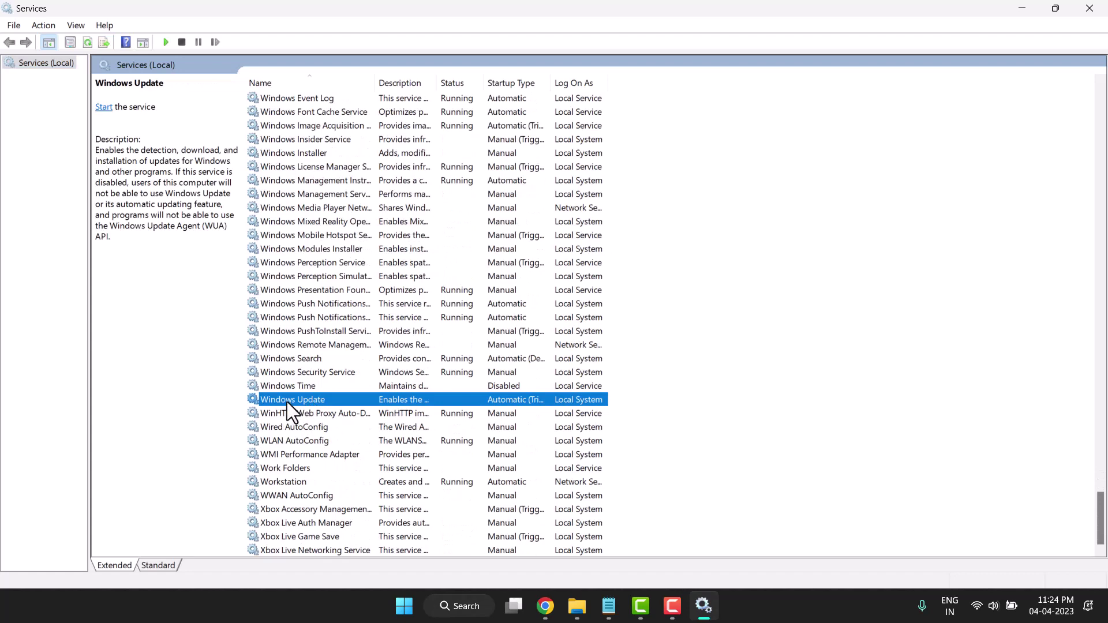
right_click(287, 400)
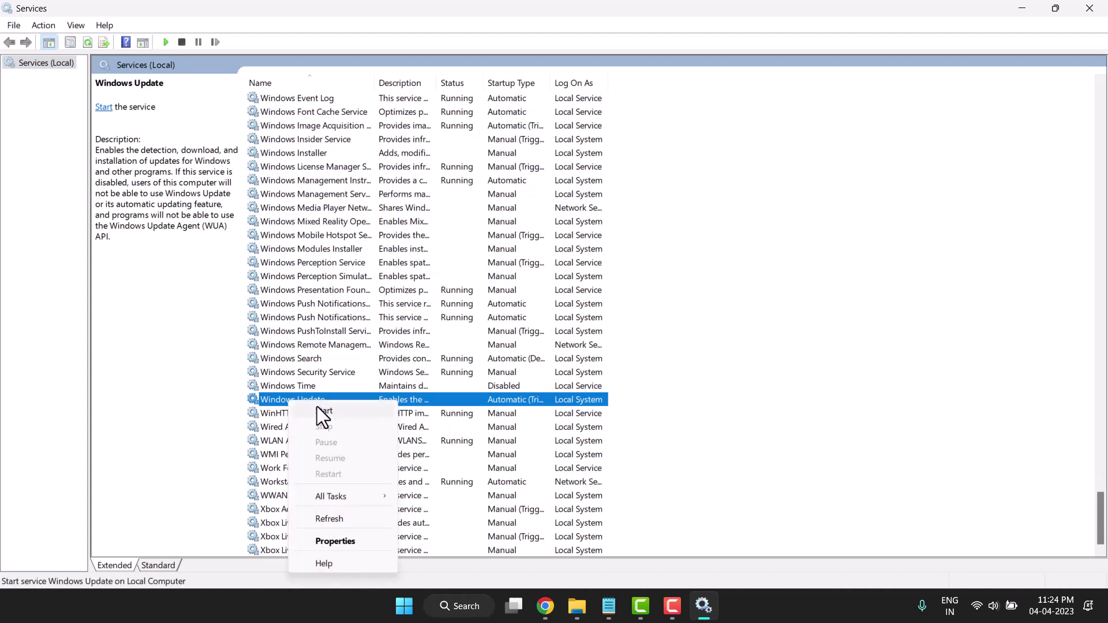
click(320, 410)
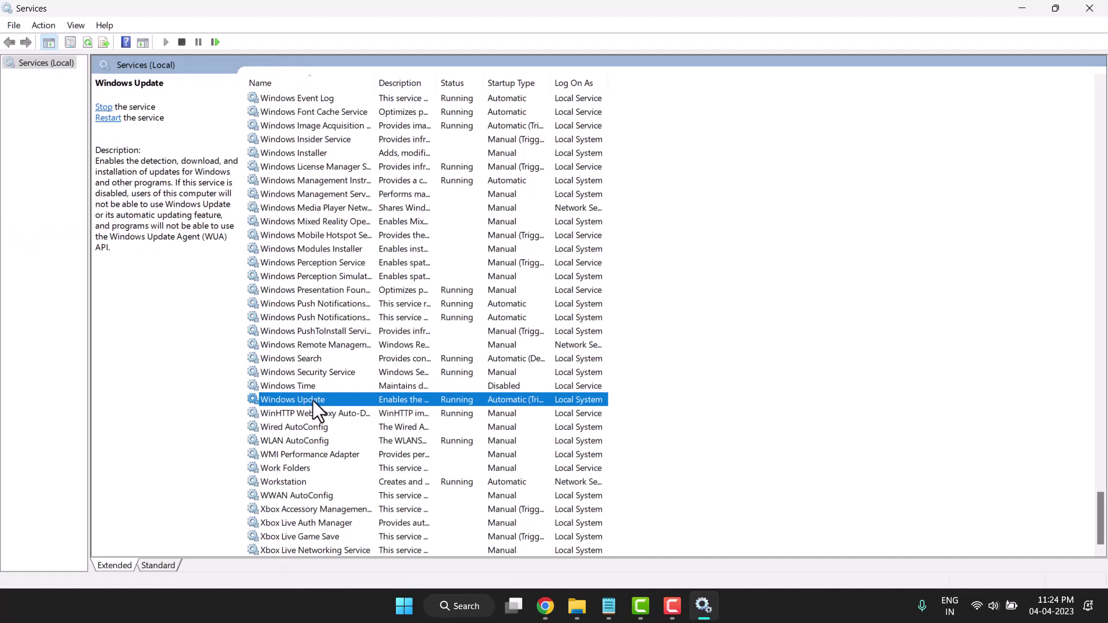
Restart Windows Update so it shows as Running
right_click(312, 401)
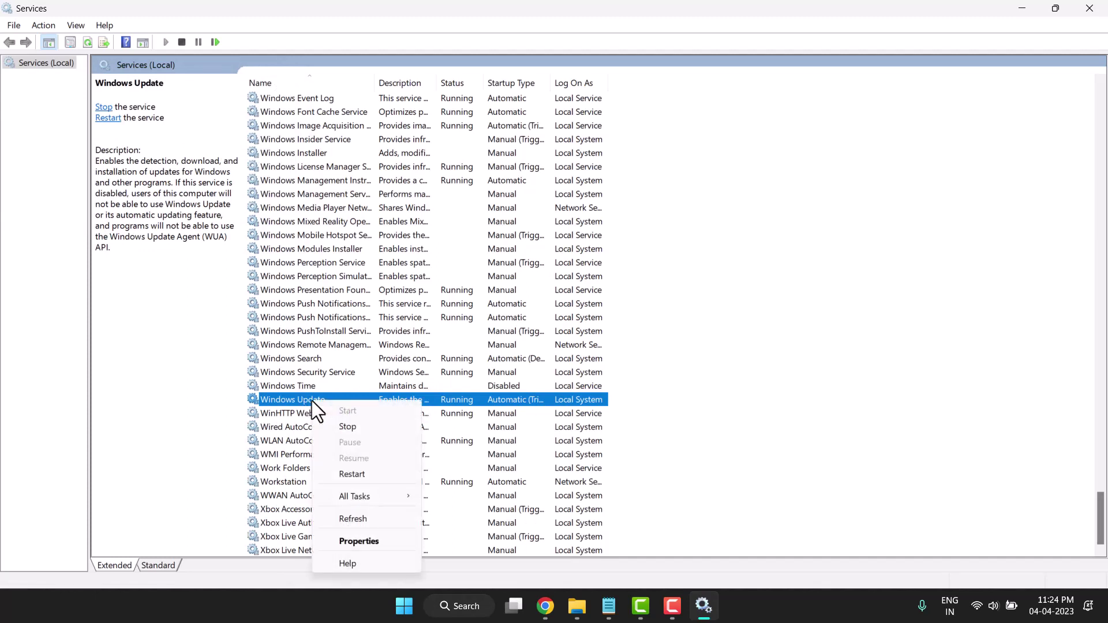
click(351, 474)
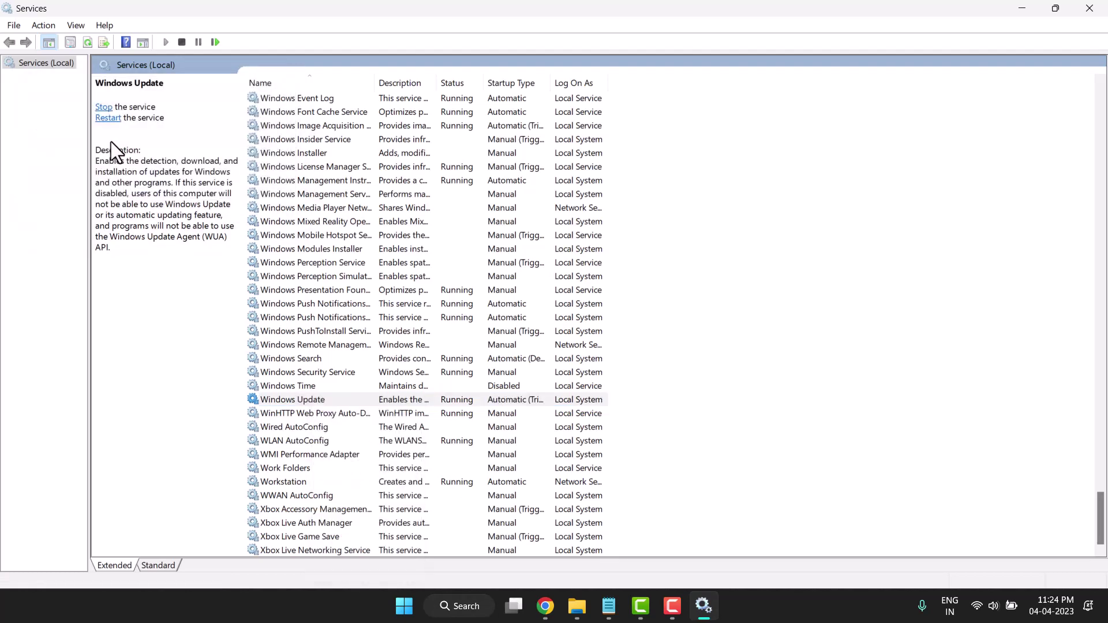
right_click(309, 399)
click(779, 430)
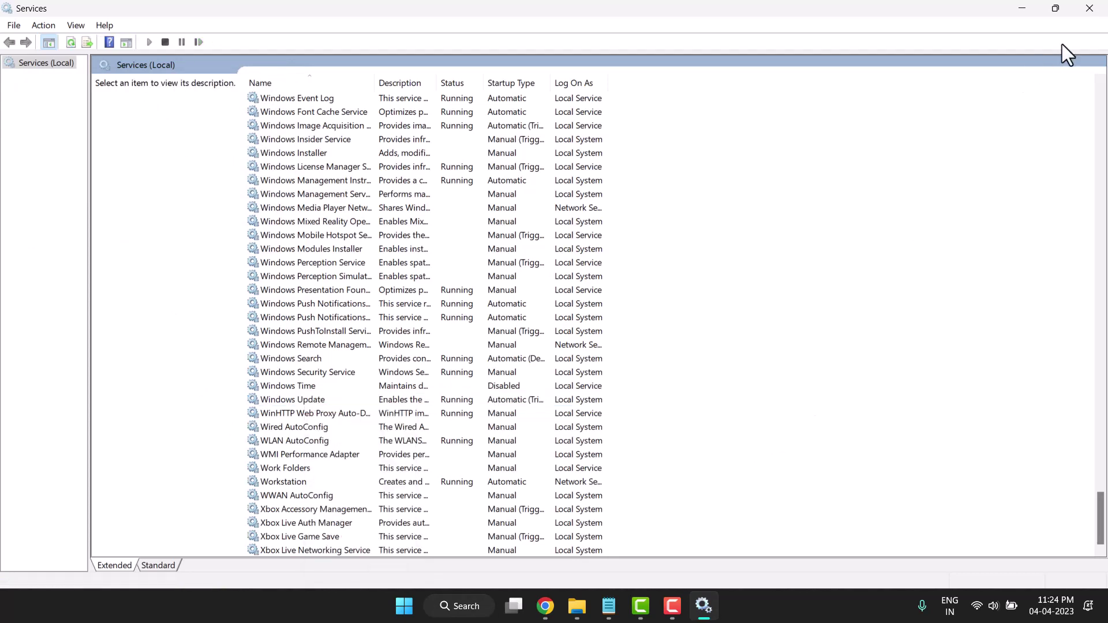
Close Services and show Command Prompt's launch options under Recent in Search
click(1089, 9)
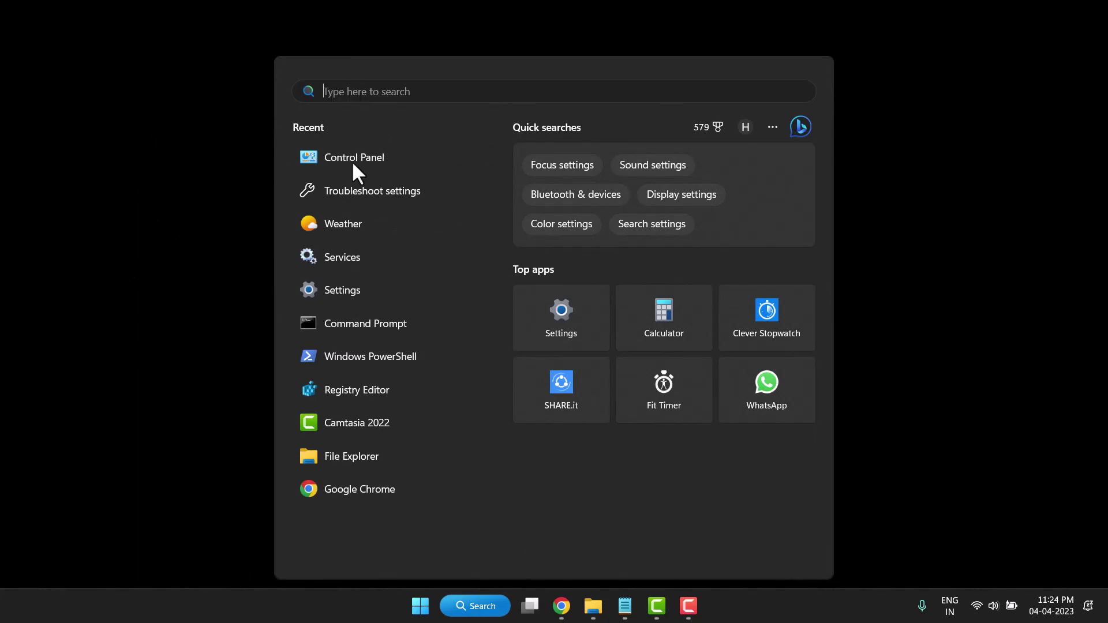
right_click(329, 323)
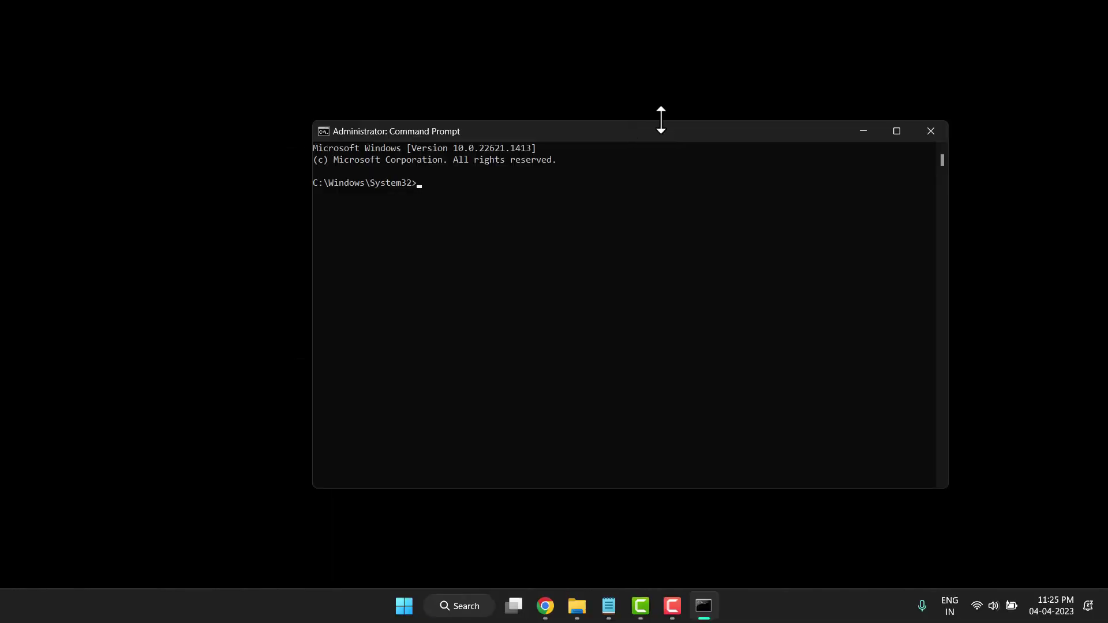
Copy the full net stop/start reset script from the Notepad notes
drag(648, 138, 619, 124)
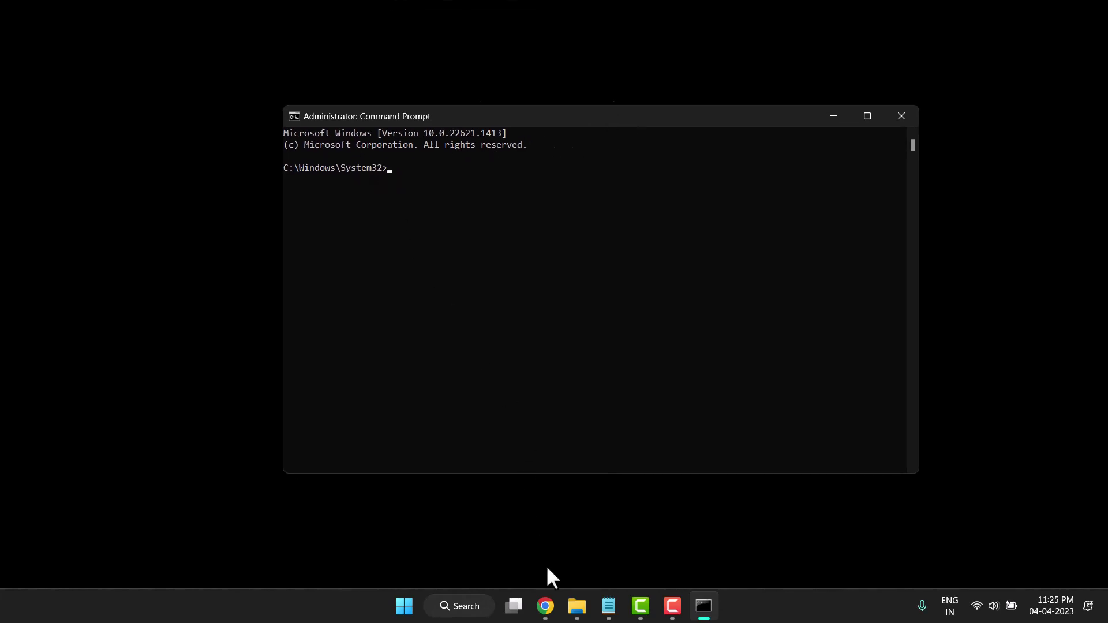
mouse_move(609, 606)
click(694, 535)
drag(384, 476, 16, 11)
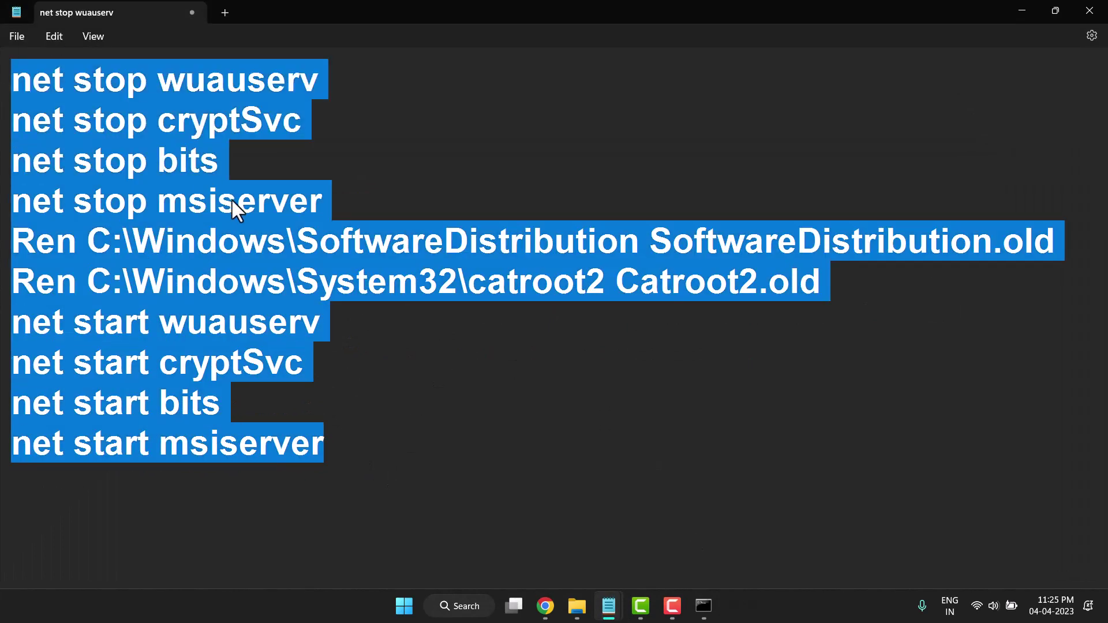
right_click(247, 254)
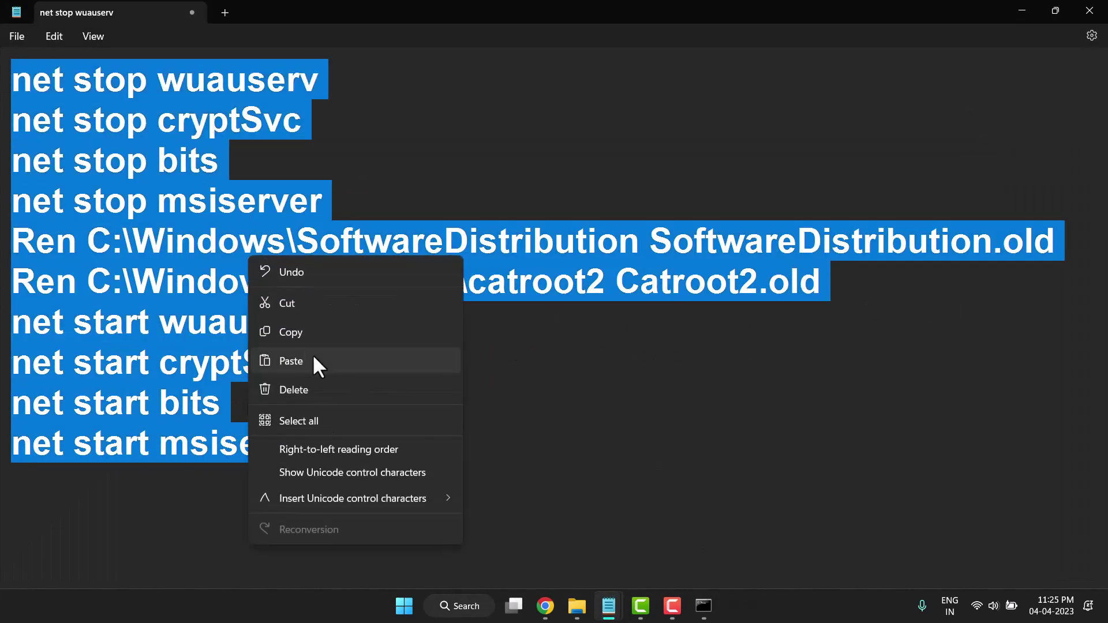
click(291, 332)
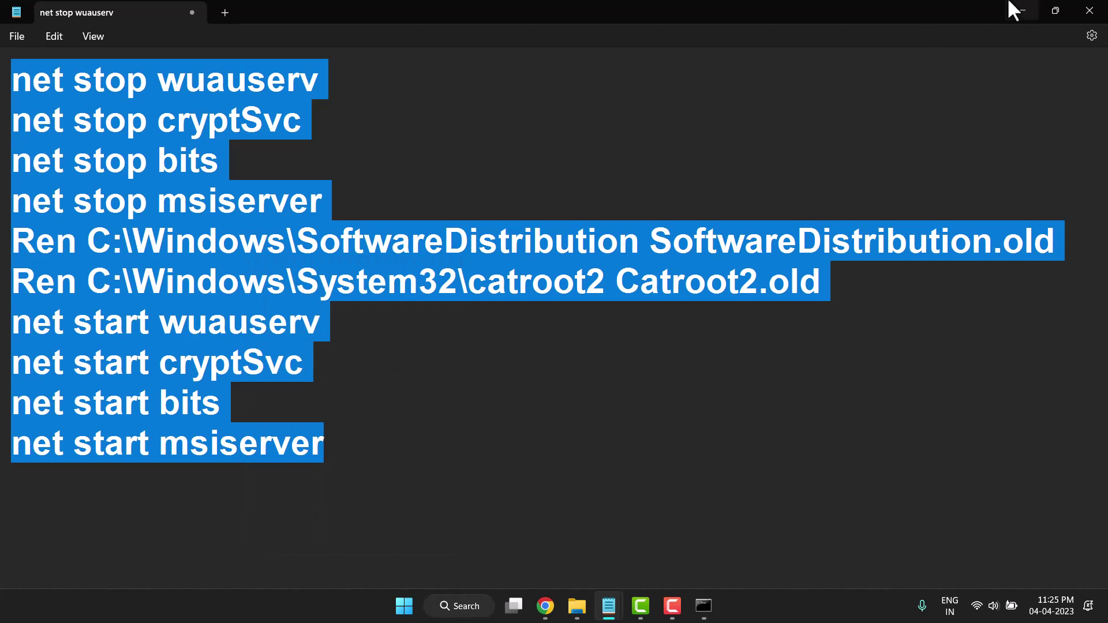
Paste the copied reset commands into the administrator Command Prompt to run them
click(1028, 6)
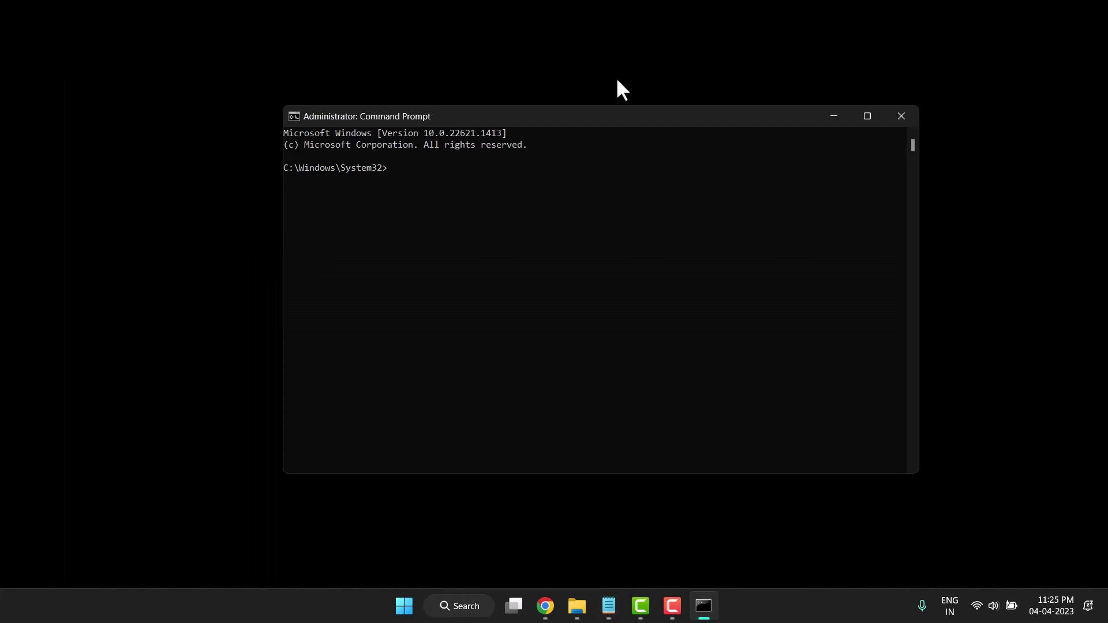
right_click(387, 168)
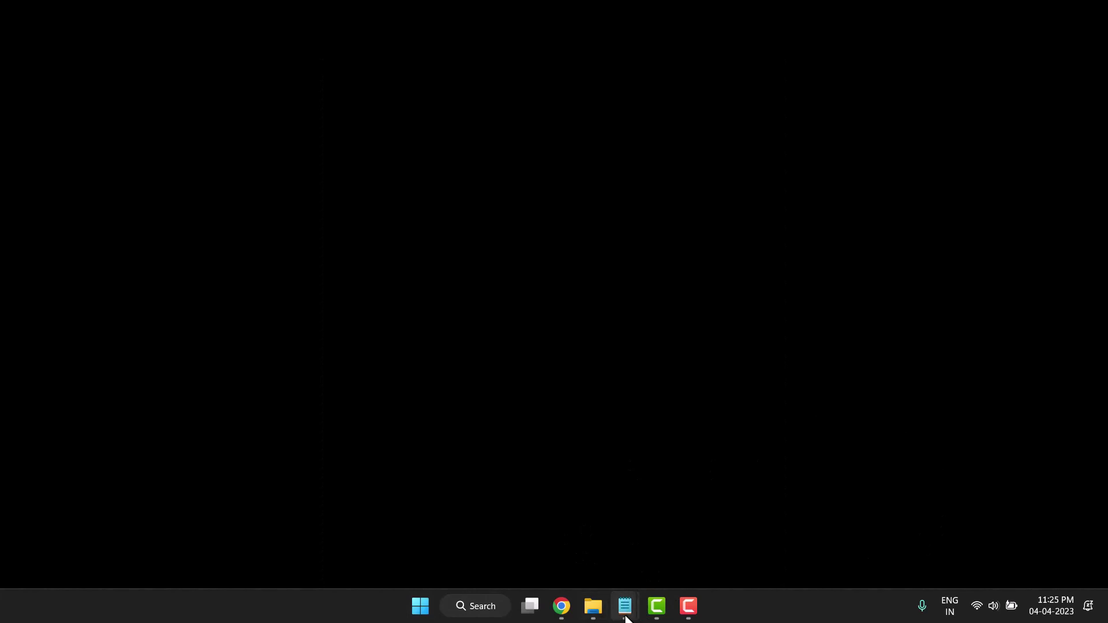
Restore the 'How to Restart Windows Update Service in Windows 11' notes from the taskbar
mouse_move(624, 605)
click(563, 569)
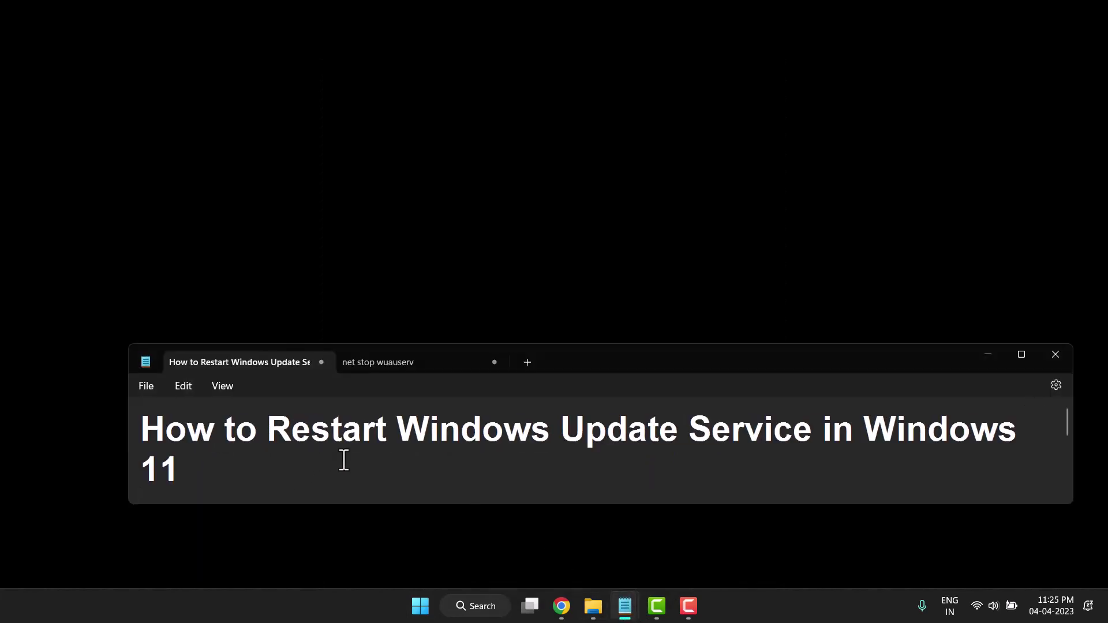